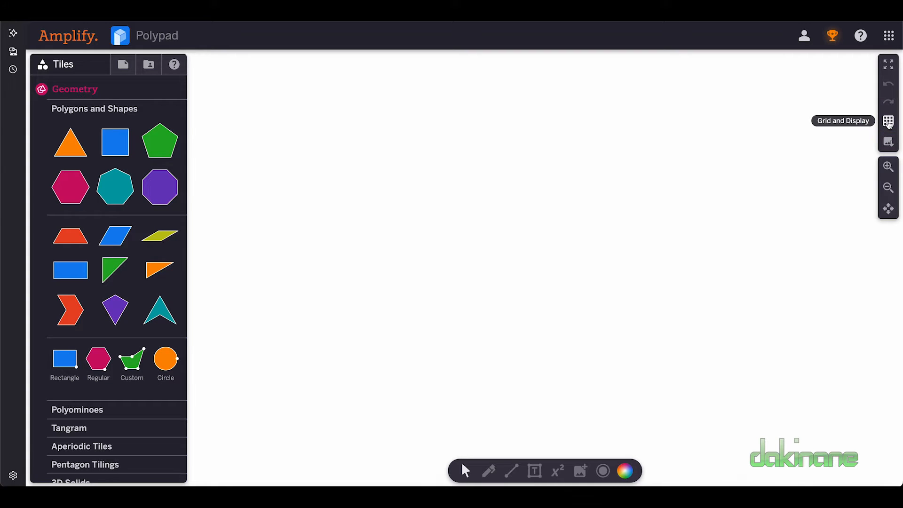
# Show the square line grid on the canvas, try out a rectangle tile on it and delete the tile
pyautogui.click(888, 122)
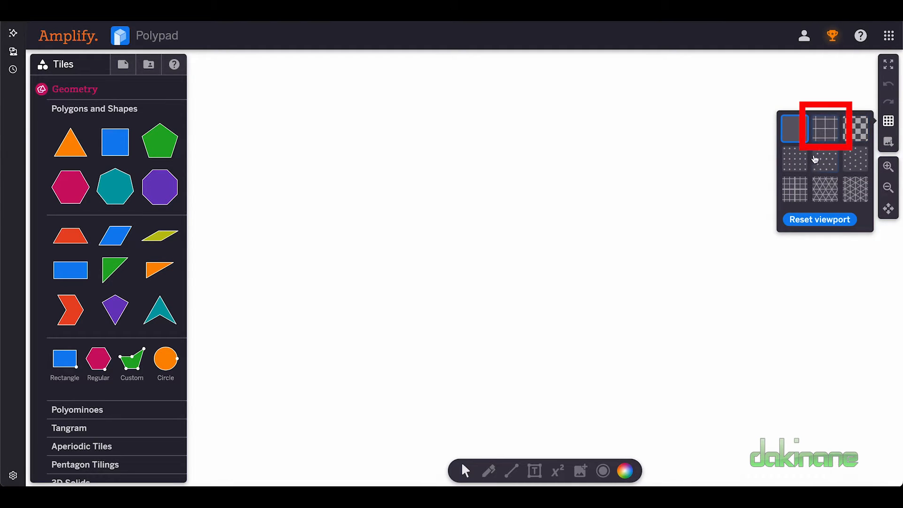
pyautogui.click(828, 132)
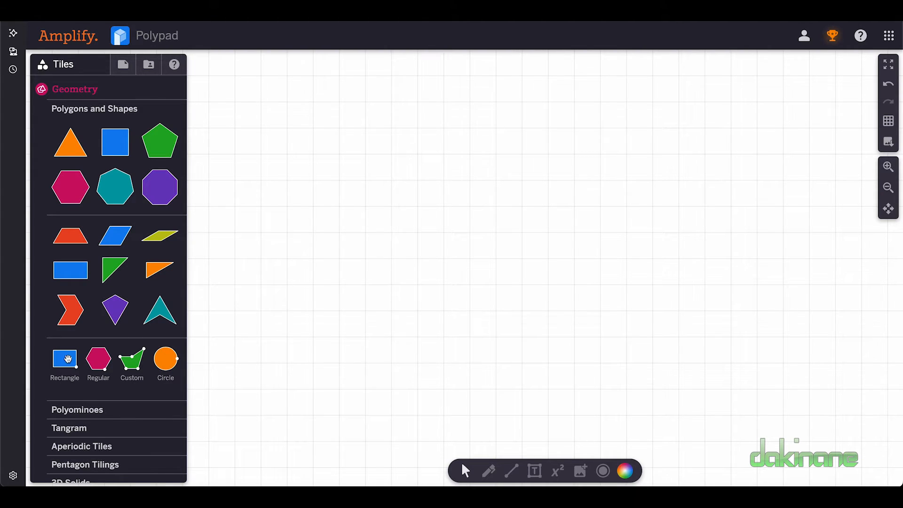
pyautogui.moveTo(64, 358); pyautogui.dragTo(501, 229)
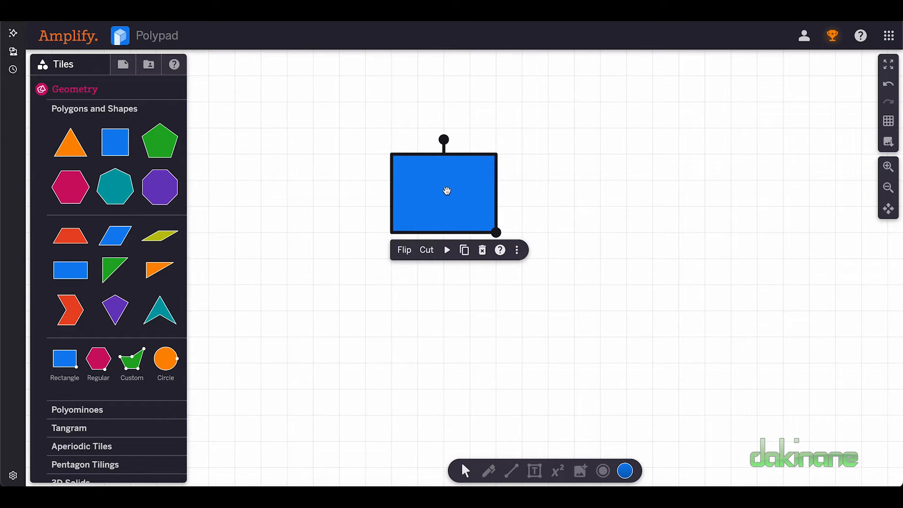
pyautogui.click(482, 250)
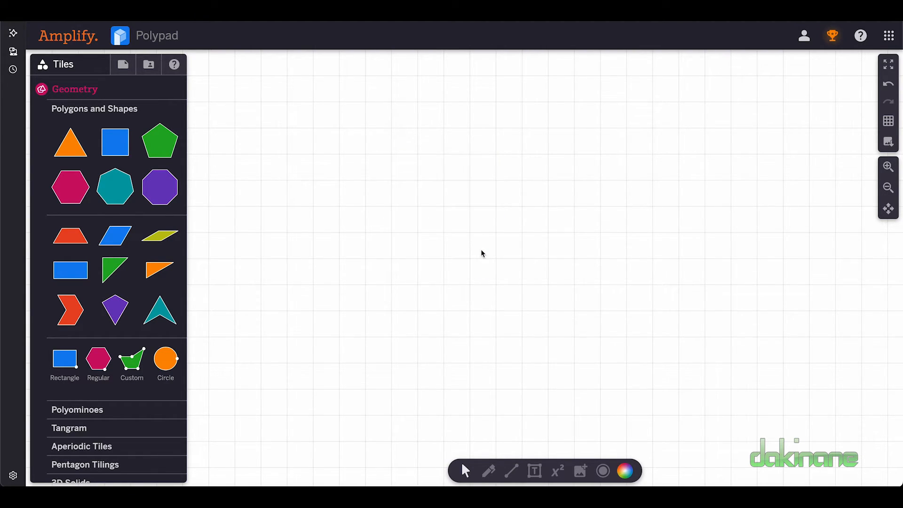
# Set the canvas background to the square dot grid
pyautogui.click(888, 121)
pyautogui.click(797, 160)
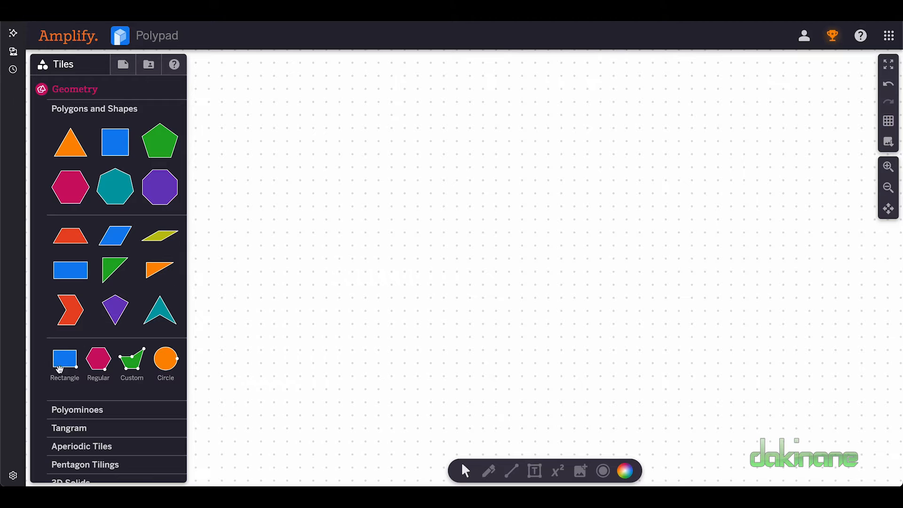
# Place a rectangle tile on the dot grid and set its scale to 0.5
pyautogui.moveTo(63, 362); pyautogui.dragTo(480, 197)
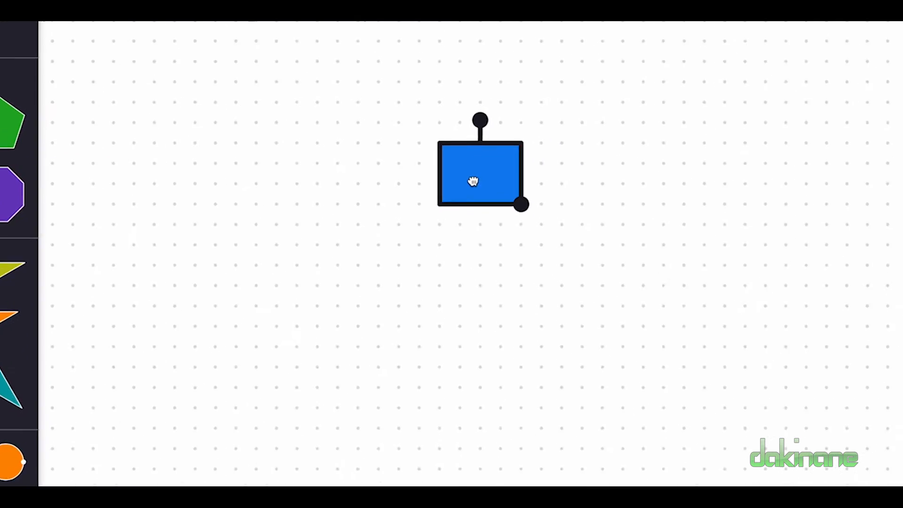
pyautogui.moveTo(472, 159); pyautogui.dragTo(472, 154)
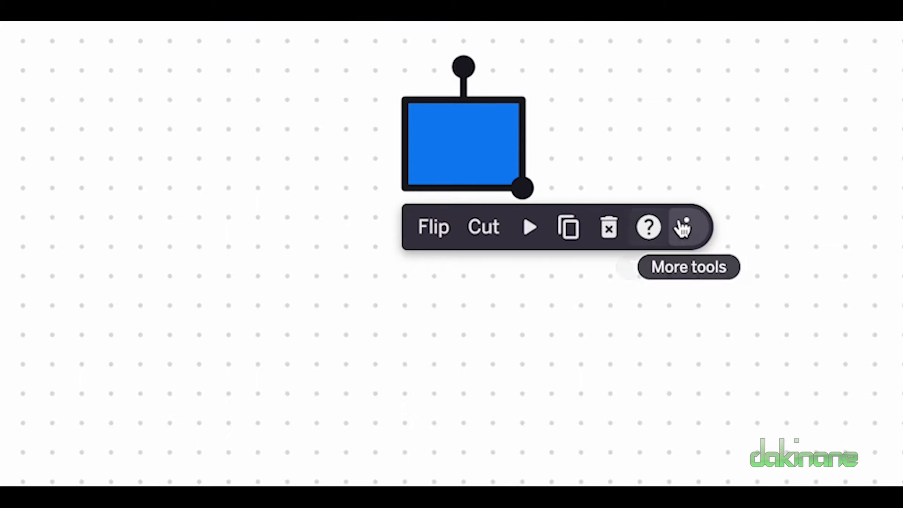
pyautogui.click(687, 228)
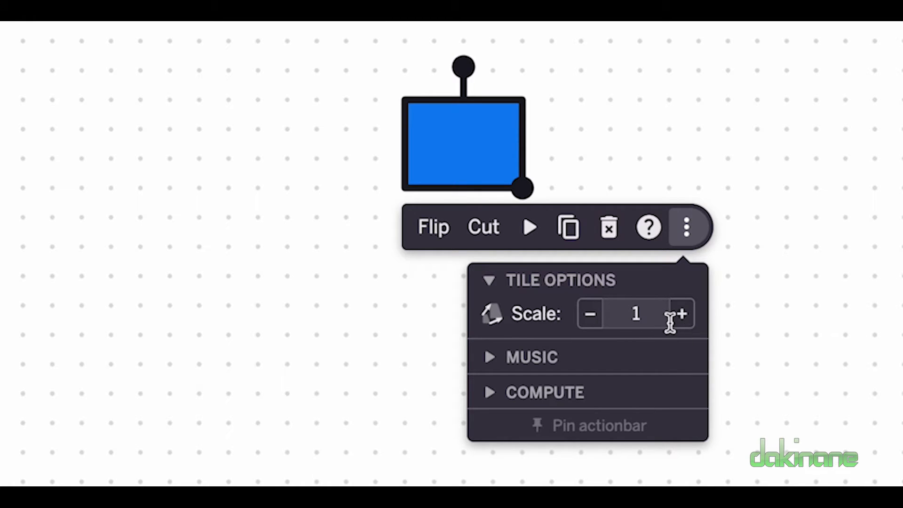
pyautogui.click(592, 316)
pyautogui.click(593, 316)
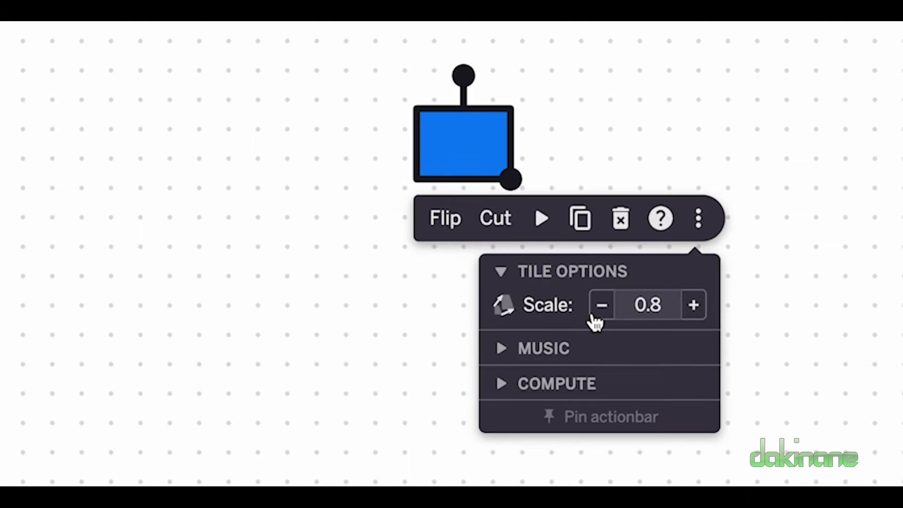
pyautogui.click(603, 308)
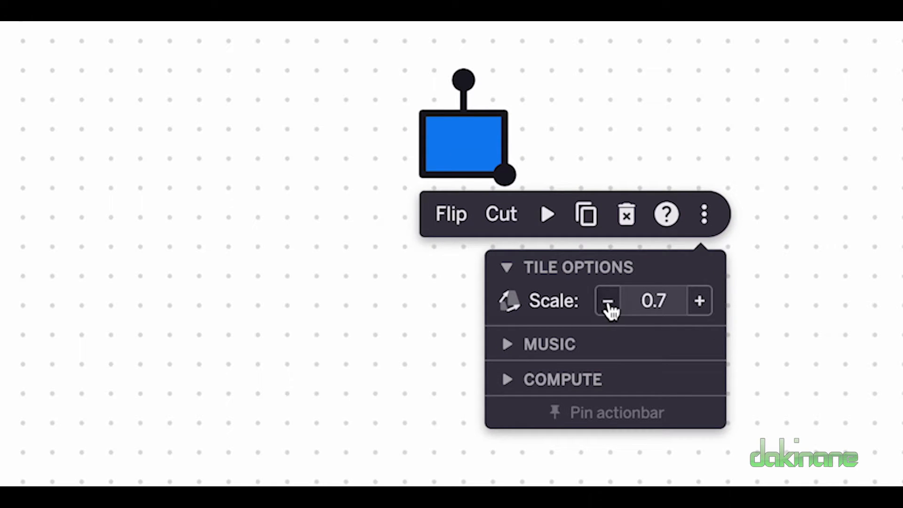
pyautogui.click(609, 309)
pyautogui.click(615, 297)
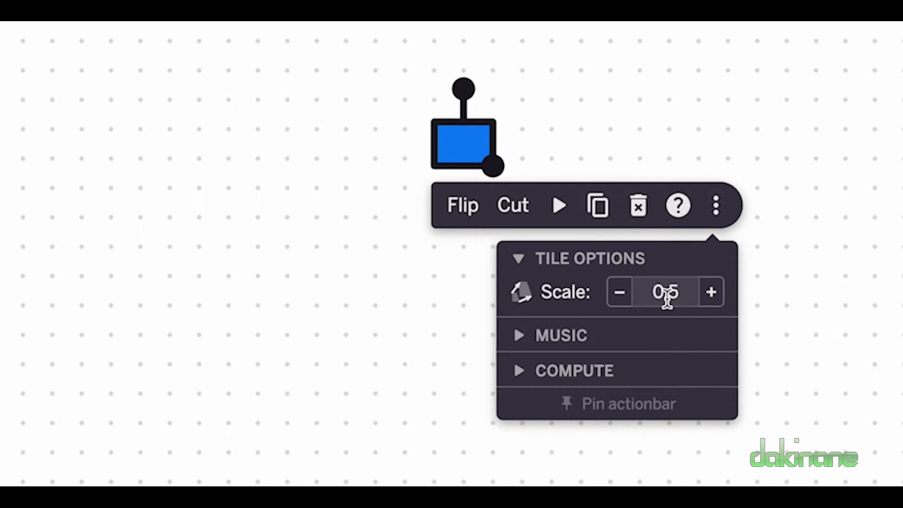
# Align the scaled rectangle to the grid dots and compute its area
pyautogui.moveTo(464, 145); pyautogui.dragTo(492, 159)
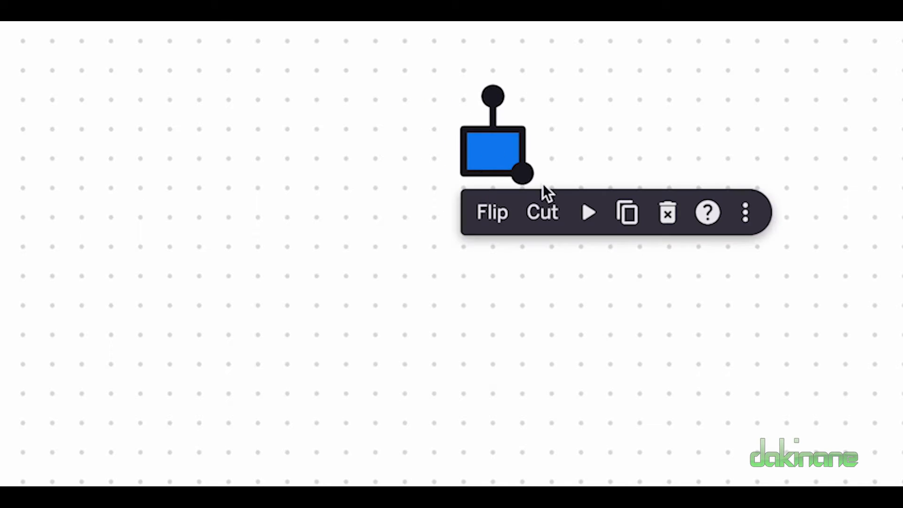
pyautogui.click(746, 213)
pyautogui.click(549, 378)
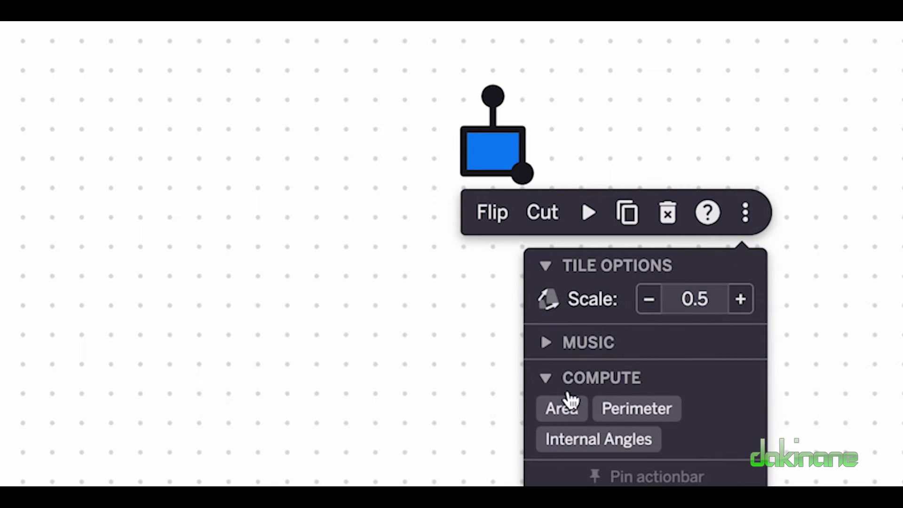
pyautogui.click(559, 407)
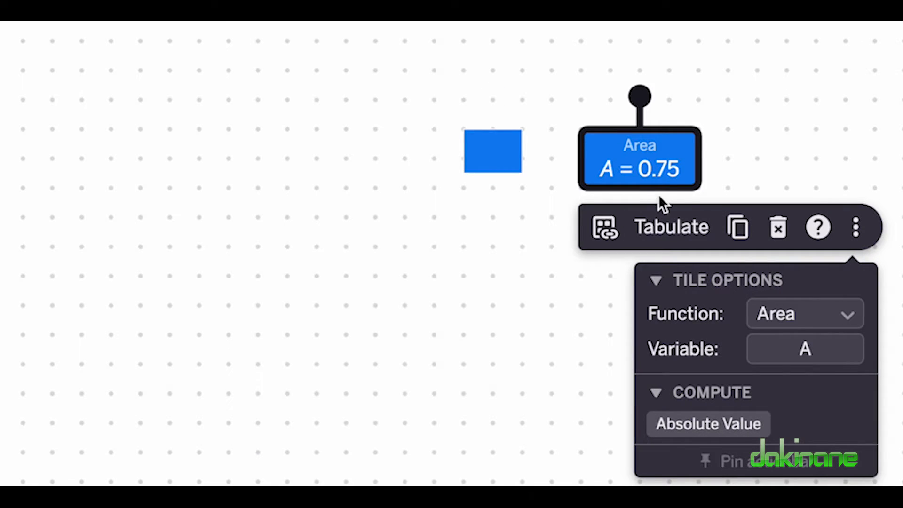
# Resize the rectangle to a square with an area of 1, and delete it together with its area tile
pyautogui.click(507, 156)
pyautogui.moveTo(520, 174); pyautogui.dragTo(503, 170)
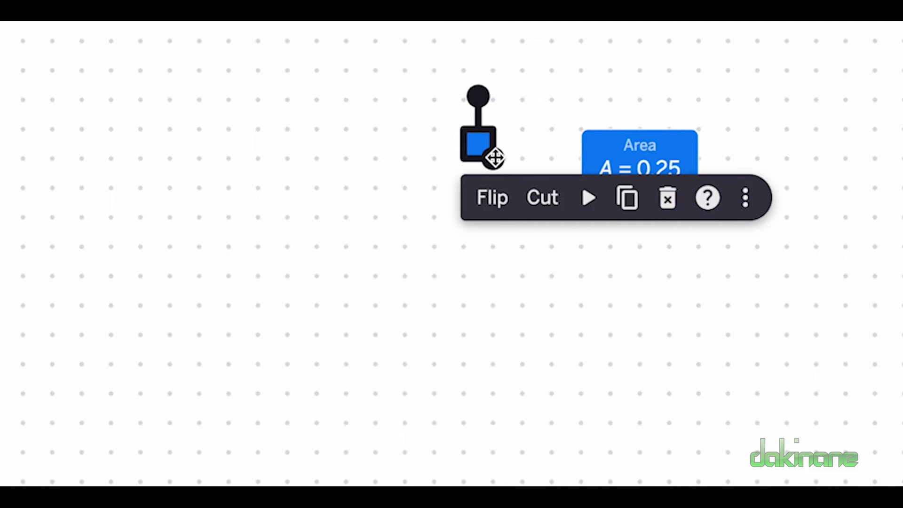
pyautogui.moveTo(494, 159); pyautogui.dragTo(520, 188)
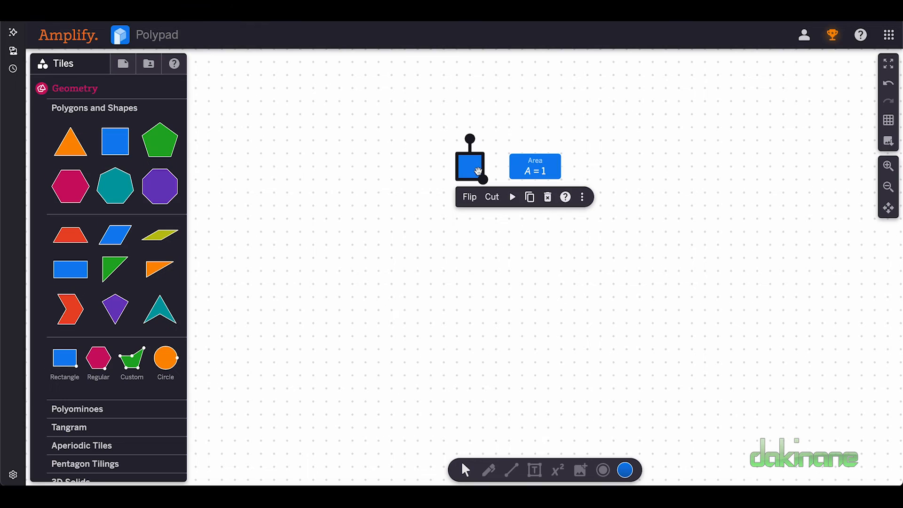
pyautogui.press('Delete')
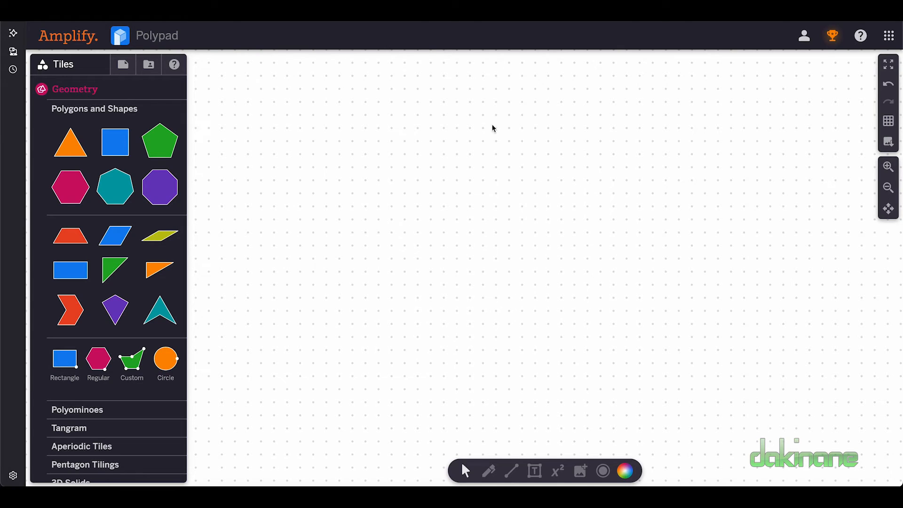
# Place a new rectangle tile near the middle of the canvas and size it 9 grid spaces wide by 6 high
pyautogui.moveTo(71, 360); pyautogui.dragTo(492, 126)
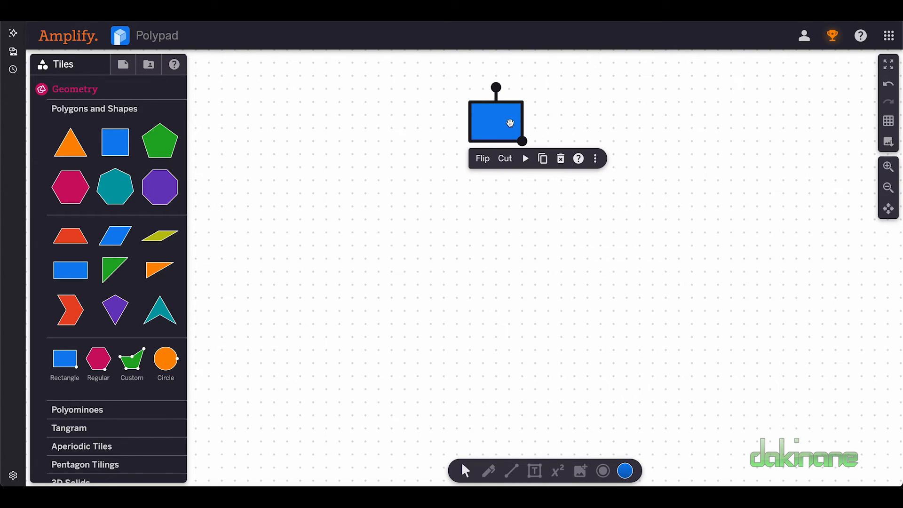
pyautogui.moveTo(502, 121); pyautogui.dragTo(548, 167)
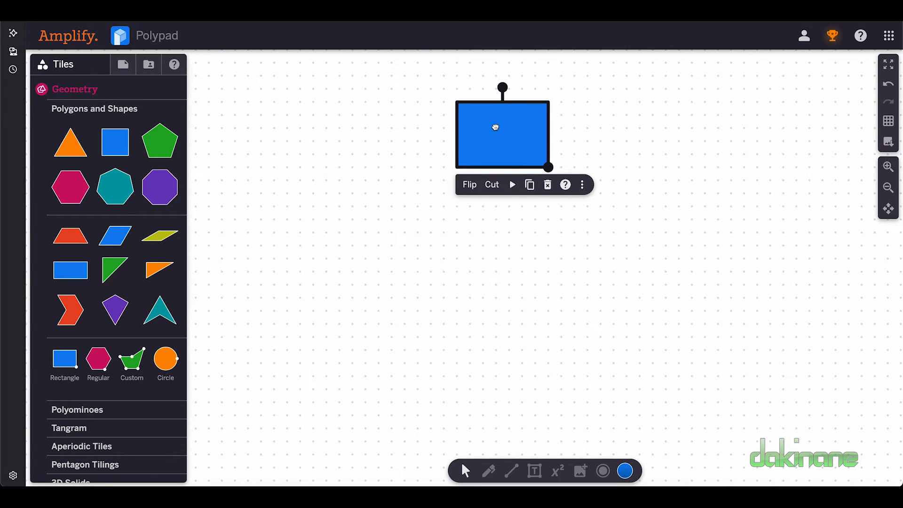
pyautogui.moveTo(494, 127)
pyautogui.mouseDown()
pyautogui.moveTo(501, 129)
pyautogui.moveTo(494, 129)
pyautogui.mouseUp()
pyautogui.moveTo(549, 168); pyautogui.dragTo(574, 168)
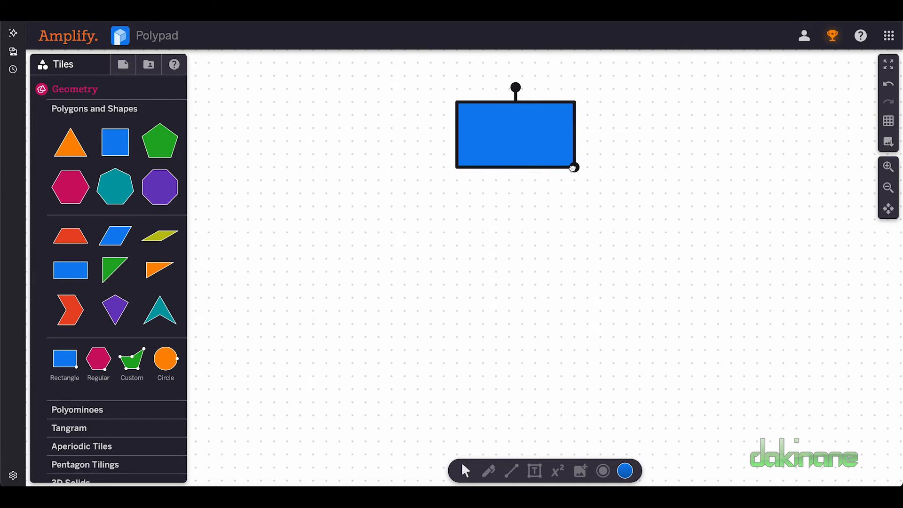
pyautogui.moveTo(532, 137); pyautogui.dragTo(534, 213)
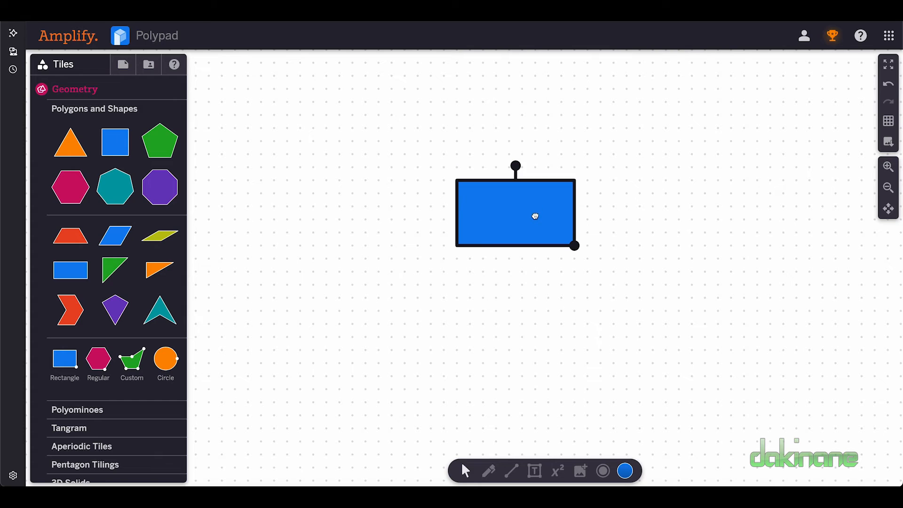
pyautogui.moveTo(576, 246); pyautogui.dragTo(574, 258)
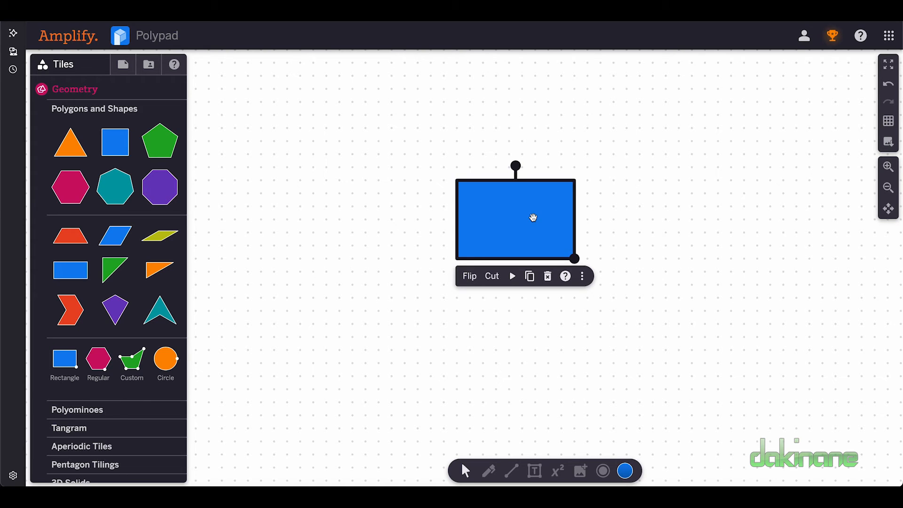
# Place a copy of the blue rectangle directly below the original and colour the copy green
pyautogui.hotkey('ctrl', 'd')
pyautogui.moveTo(534, 255); pyautogui.dragTo(511, 289)
pyautogui.click(625, 470)
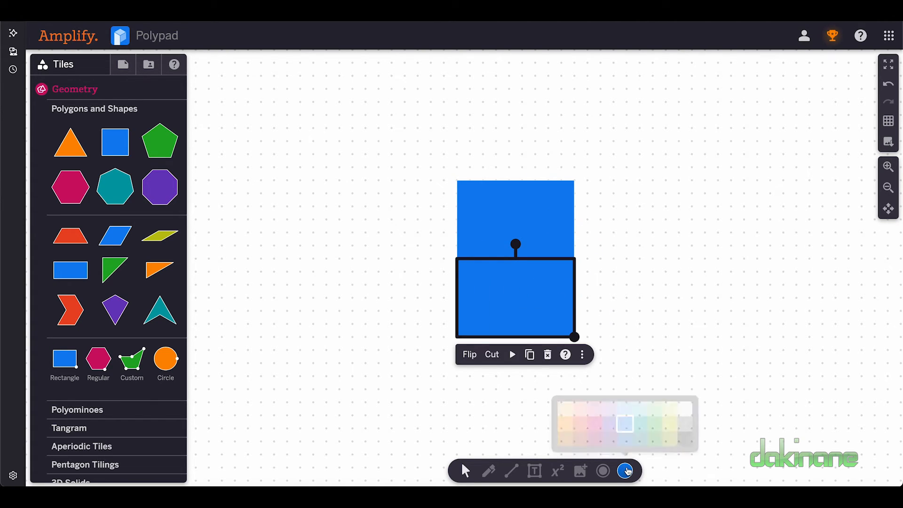
pyautogui.click(659, 426)
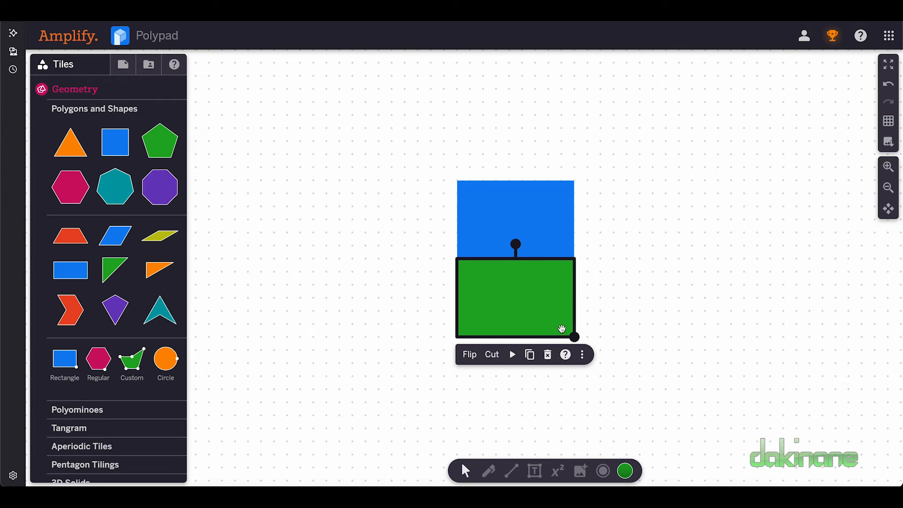
# Reduce the green rectangle's height to 4 grid spaces and place a copy of it directly above the blue rectangle
pyautogui.moveTo(574, 336); pyautogui.dragTo(574, 311)
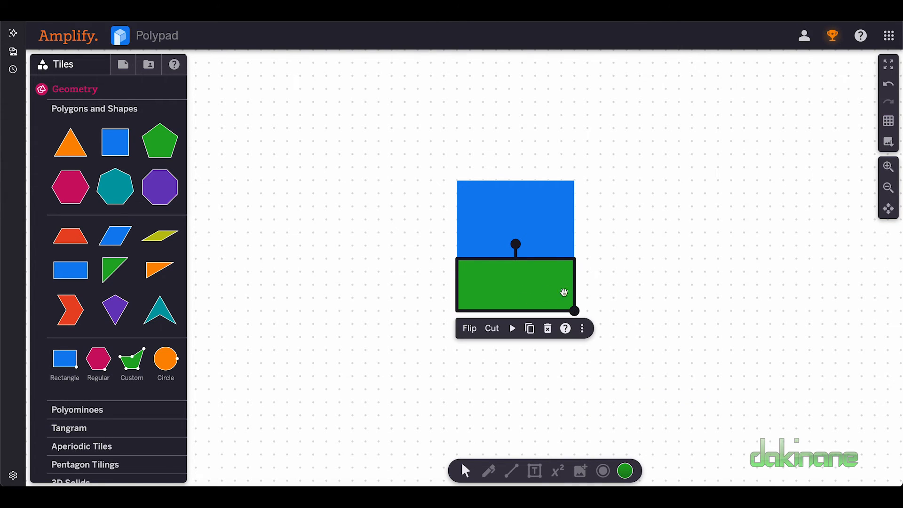
pyautogui.hotkey('ctrl', 'd')
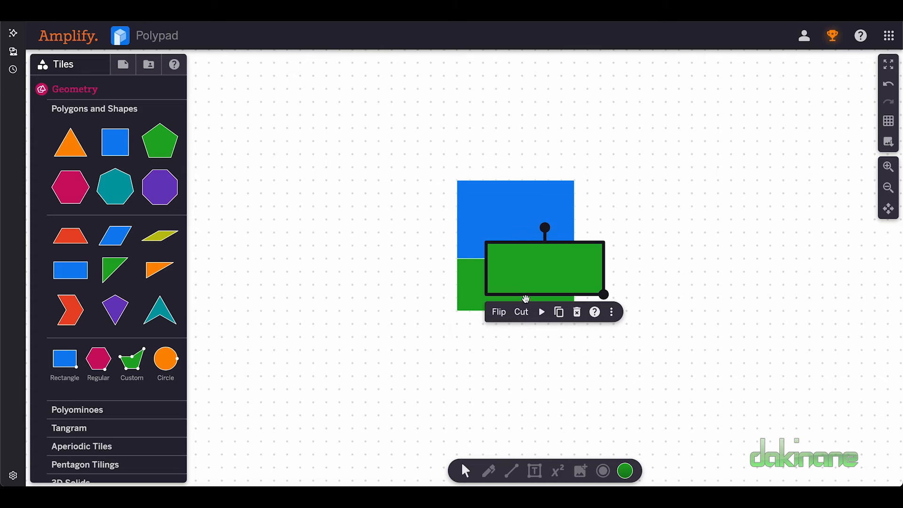
pyautogui.moveTo(537, 267); pyautogui.dragTo(510, 151)
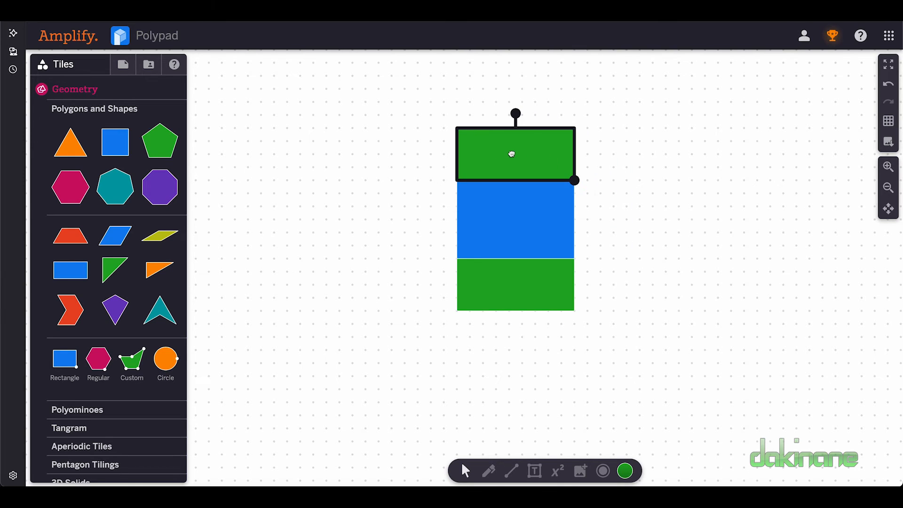
# Place a copy of the blue rectangle directly below the lower green rectangle
pyautogui.click(526, 229)
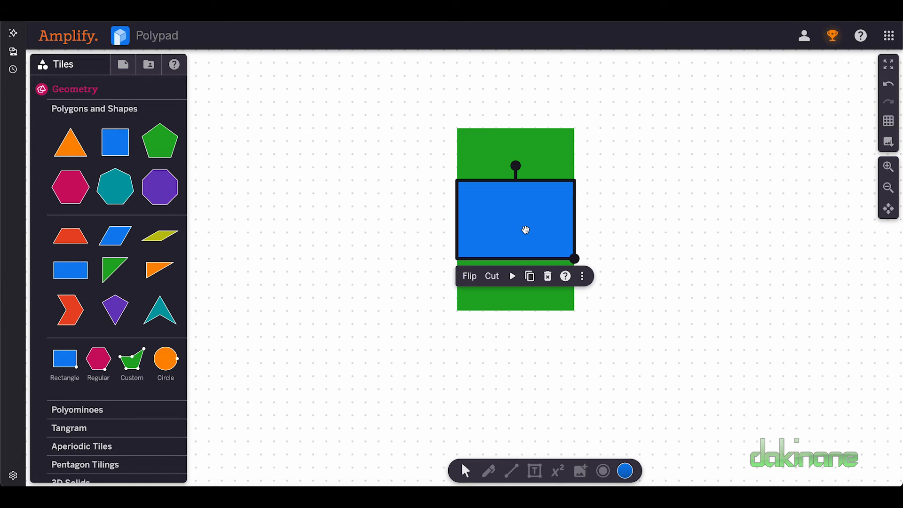
pyautogui.hotkey('ctrl', 'd')
pyautogui.moveTo(542, 274); pyautogui.dragTo(514, 353)
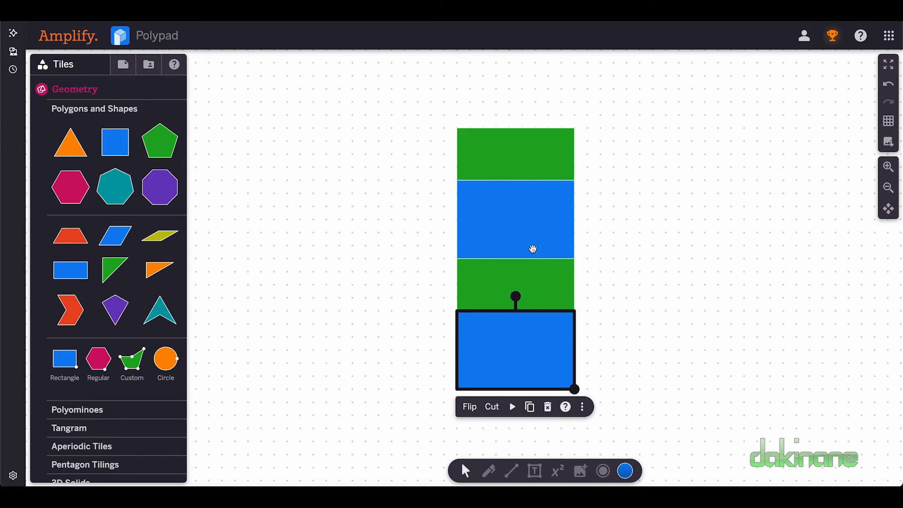
pyautogui.click(619, 308)
# Place a copy of the upper blue rectangle against its right edge and narrow the copy to 4 grid spaces wide
pyautogui.click(511, 228)
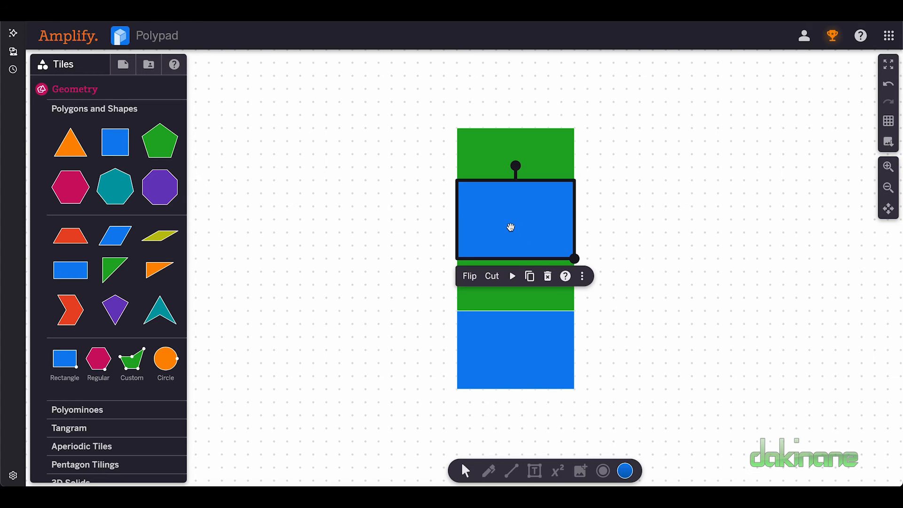
pyautogui.hotkey('ctrl', 'd')
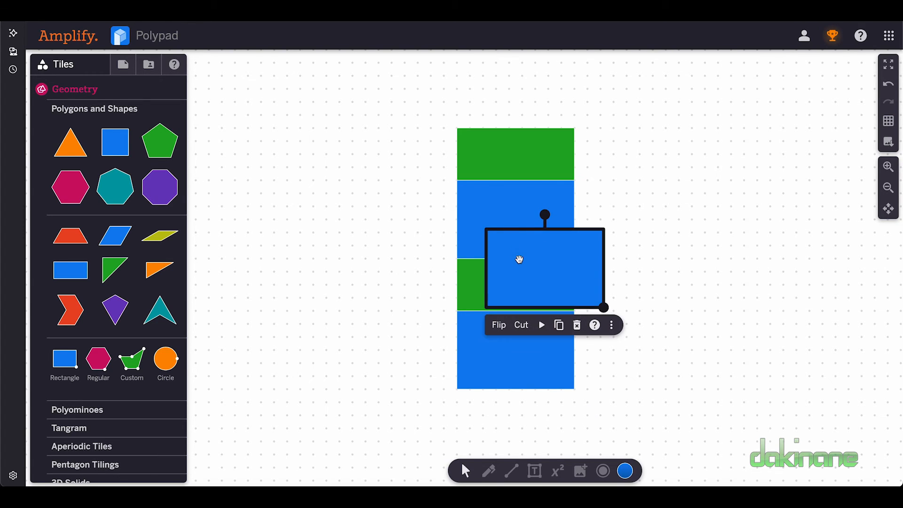
pyautogui.moveTo(520, 258); pyautogui.dragTo(612, 210)
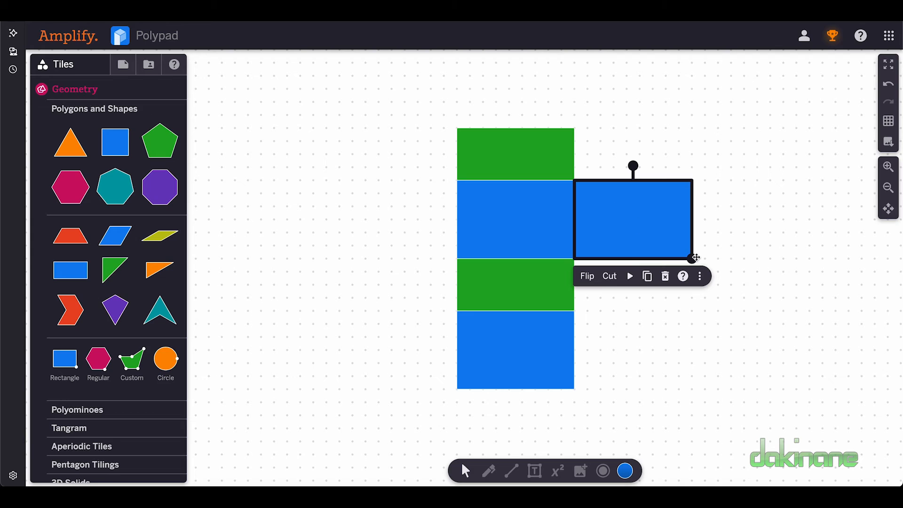
pyautogui.moveTo(693, 258); pyautogui.dragTo(640, 258)
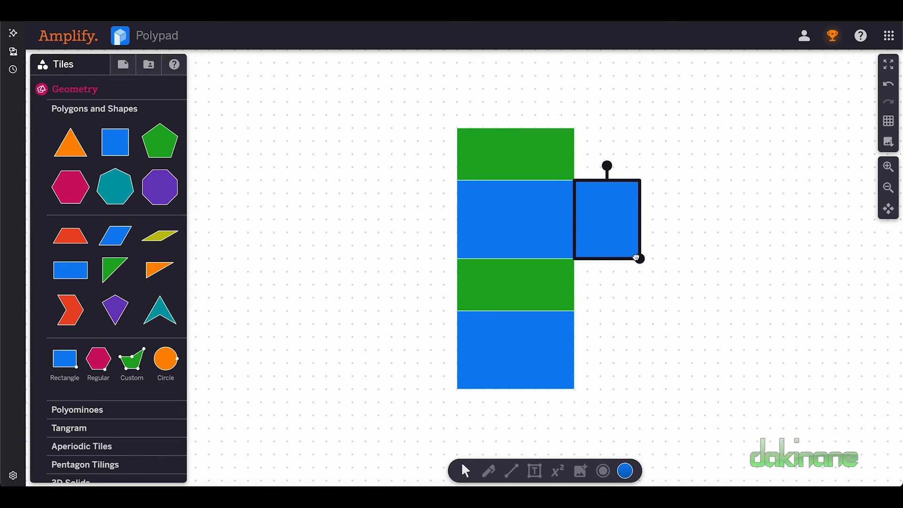
pyautogui.moveTo(636, 258); pyautogui.dragTo(629, 257)
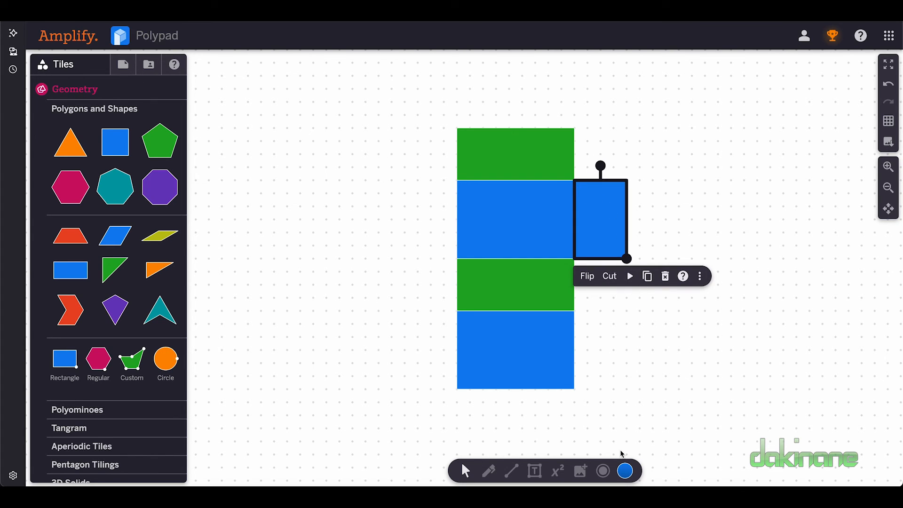
# Colour the narrow rectangle attached to the upper blue rectangle's right edge magenta
pyautogui.click(627, 471)
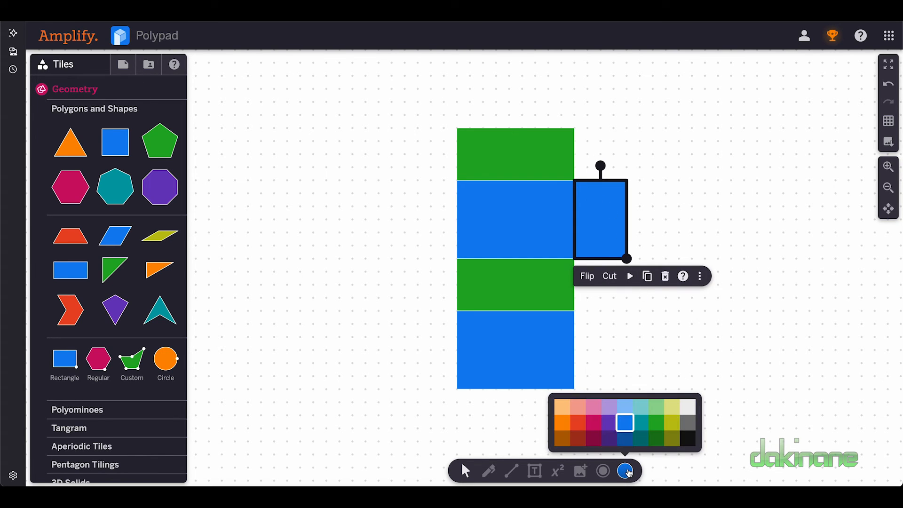
pyautogui.click(595, 427)
pyautogui.click(676, 304)
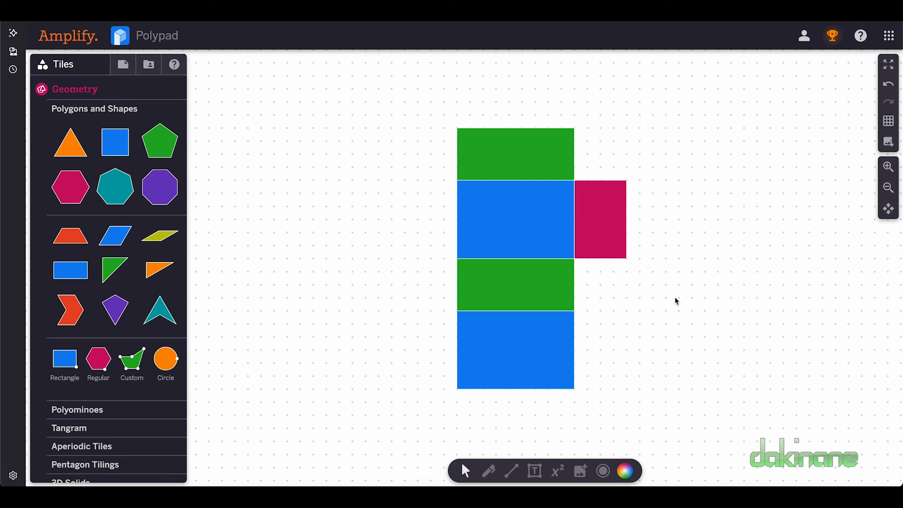
# Place a copy of the magenta rectangle against the left edge of the upper blue rectangle
pyautogui.click(597, 214)
pyautogui.hotkey('ctrl', 'd')
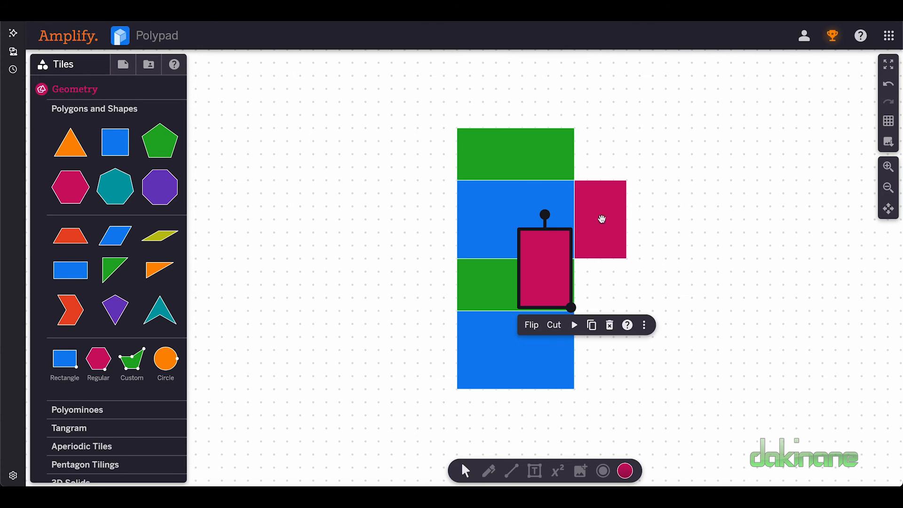
pyautogui.moveTo(548, 270); pyautogui.dragTo(436, 221)
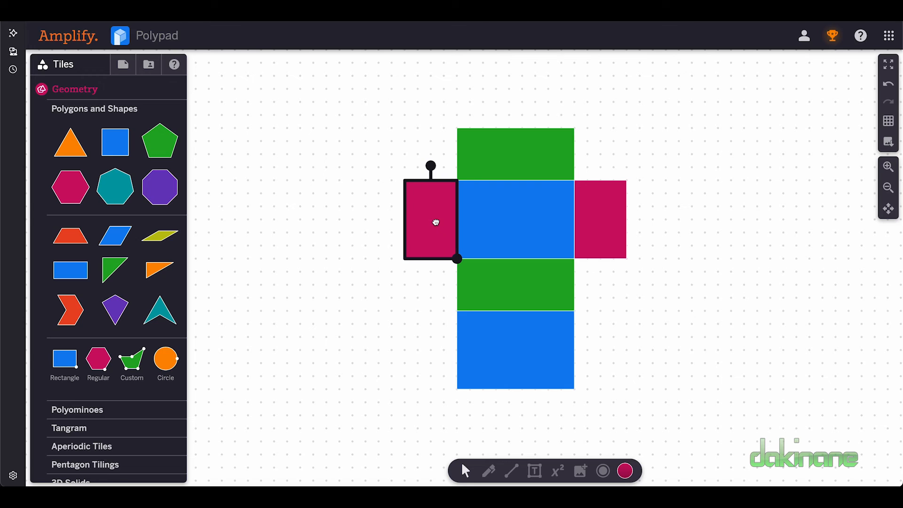
pyautogui.click(661, 317)
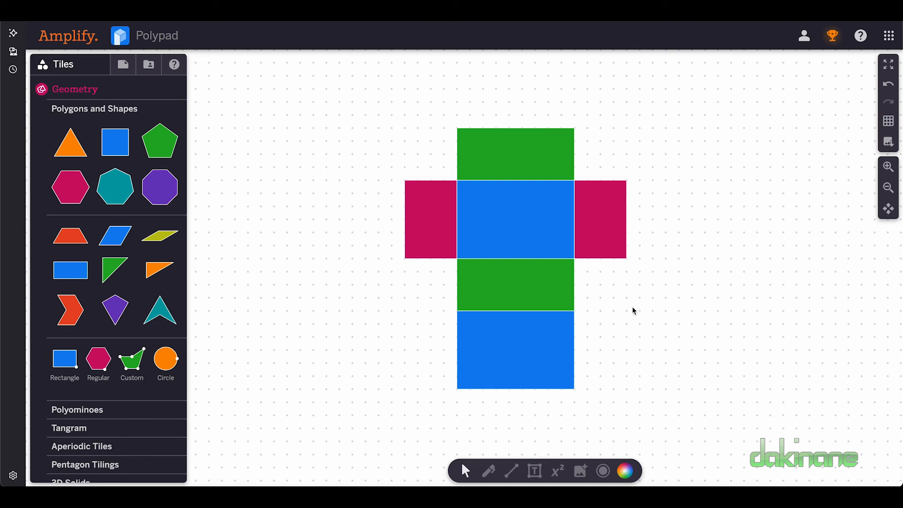
# Compute the area of the upper green rectangle as a label tile on the canvas
pyautogui.click(522, 157)
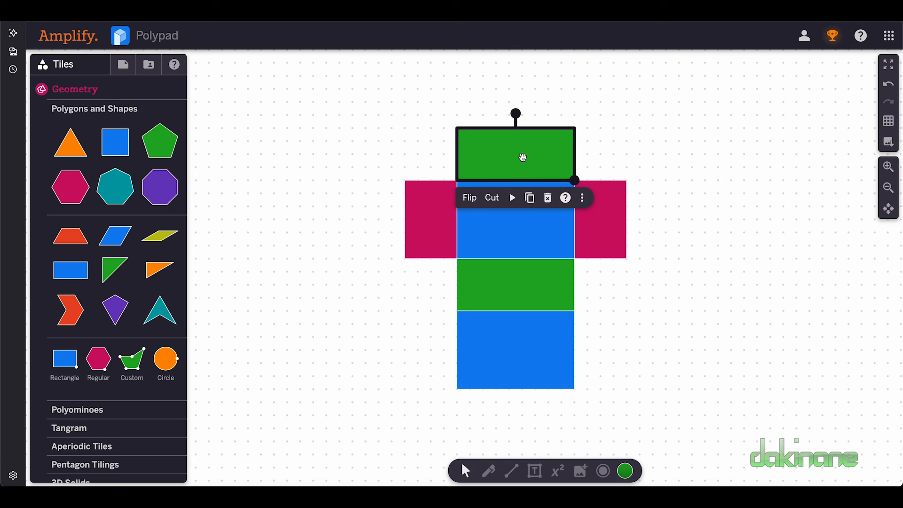
pyautogui.click(582, 201)
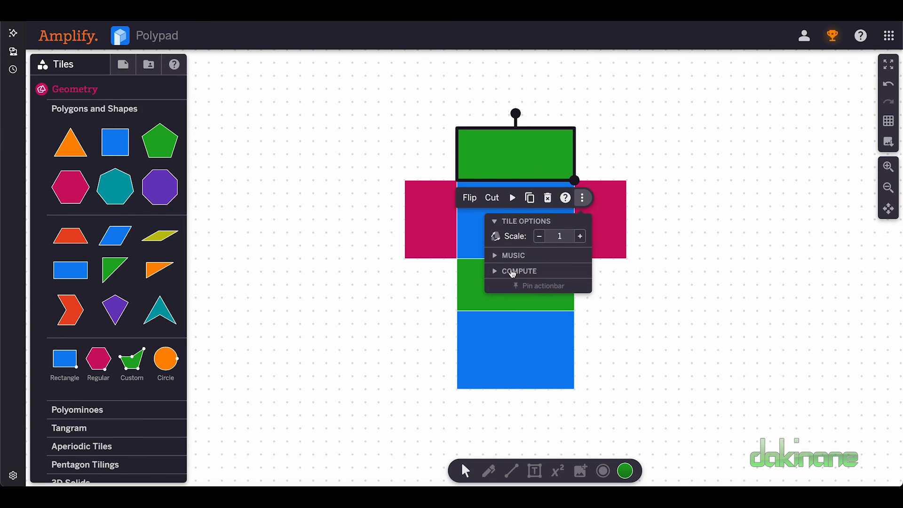
pyautogui.click(493, 272)
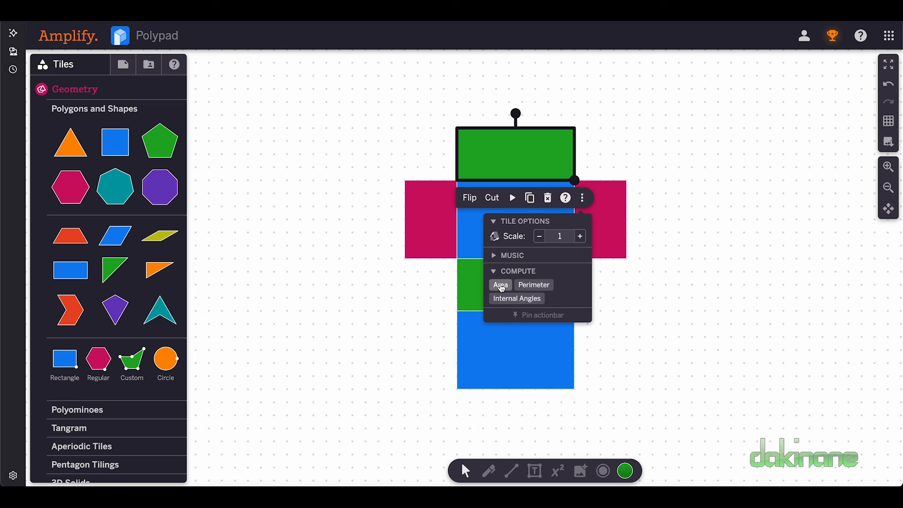
pyautogui.click(499, 284)
pyautogui.click(662, 362)
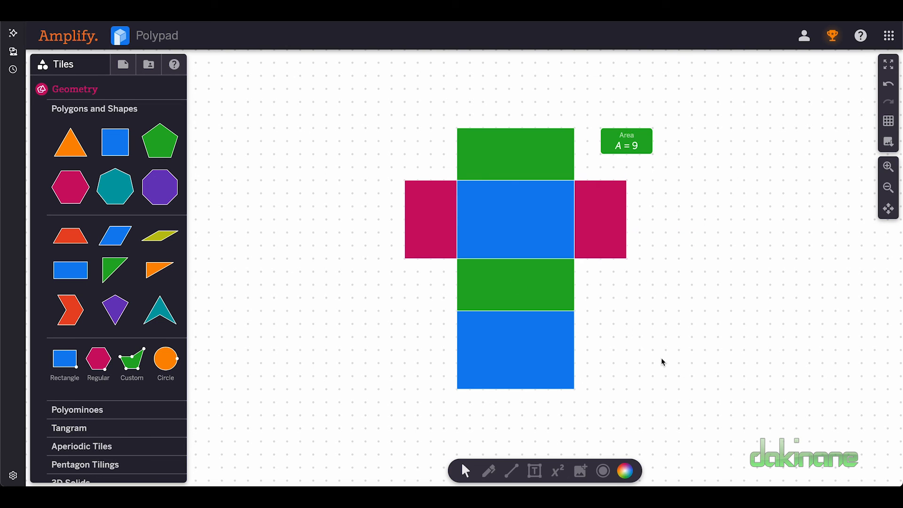
# Compute the area of the lower green rectangle and place its label directly right of the first area label
pyautogui.click(536, 284)
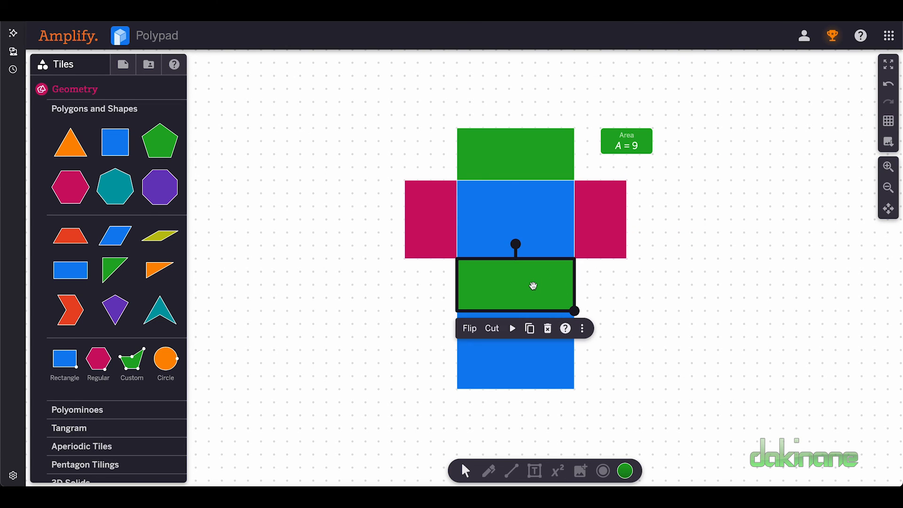
pyautogui.click(582, 329)
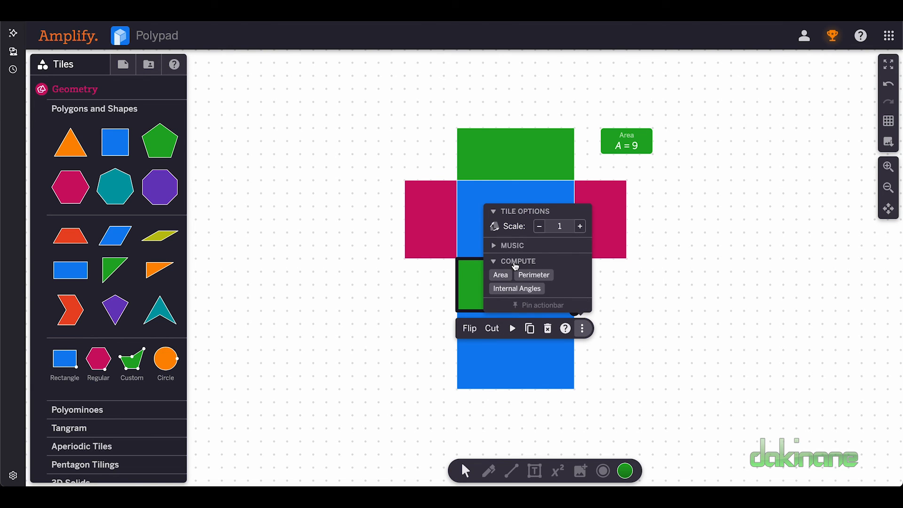
pyautogui.click(501, 275)
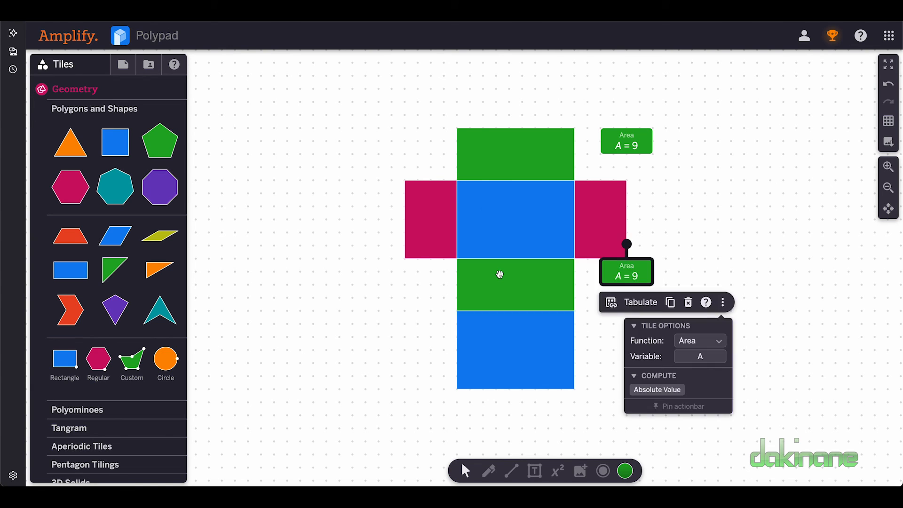
pyautogui.moveTo(630, 275); pyautogui.dragTo(679, 144)
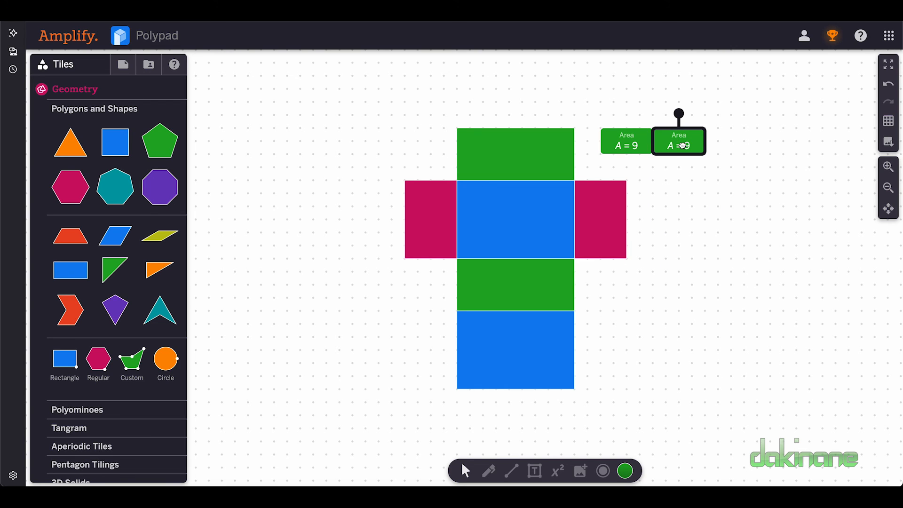
# Compute the area of the upper blue rectangle and place its label directly above the first green area label
pyautogui.click(524, 213)
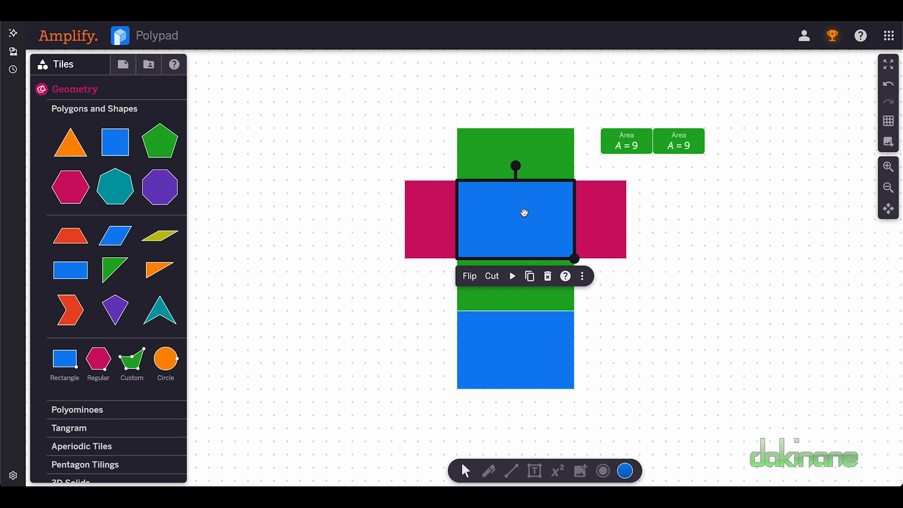
pyautogui.click(582, 276)
pyautogui.click(506, 362)
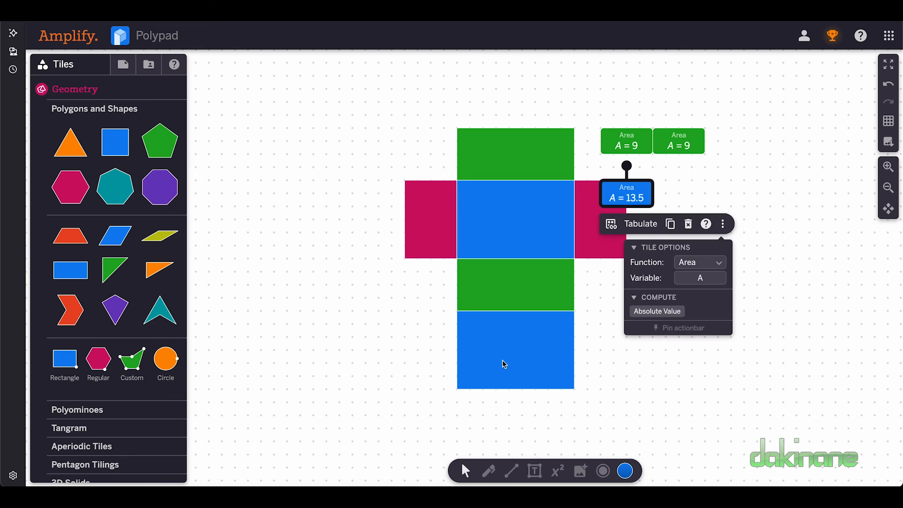
pyautogui.moveTo(629, 194); pyautogui.dragTo(629, 118)
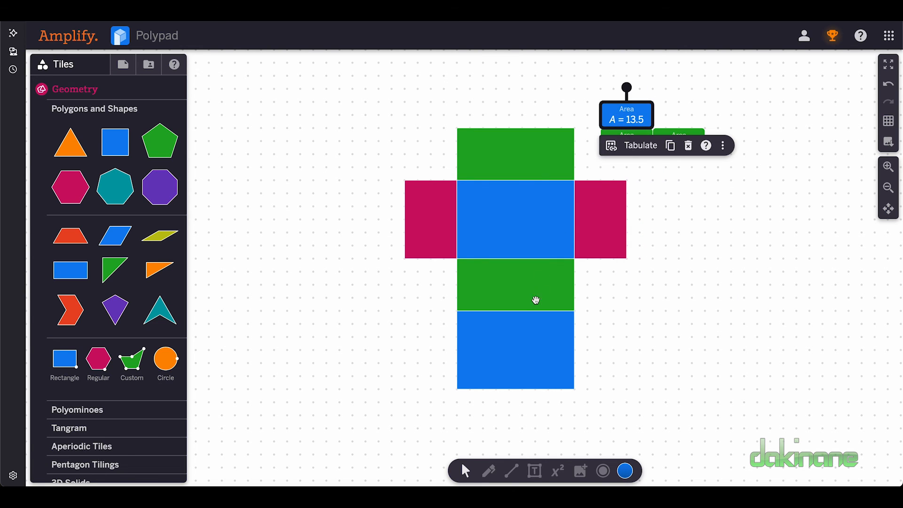
# Compute the area of the lower blue rectangle
pyautogui.click(525, 347)
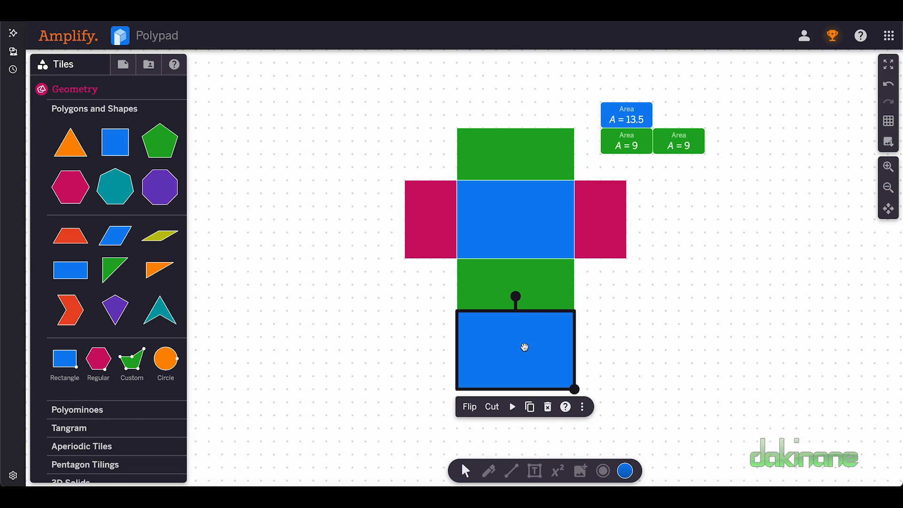